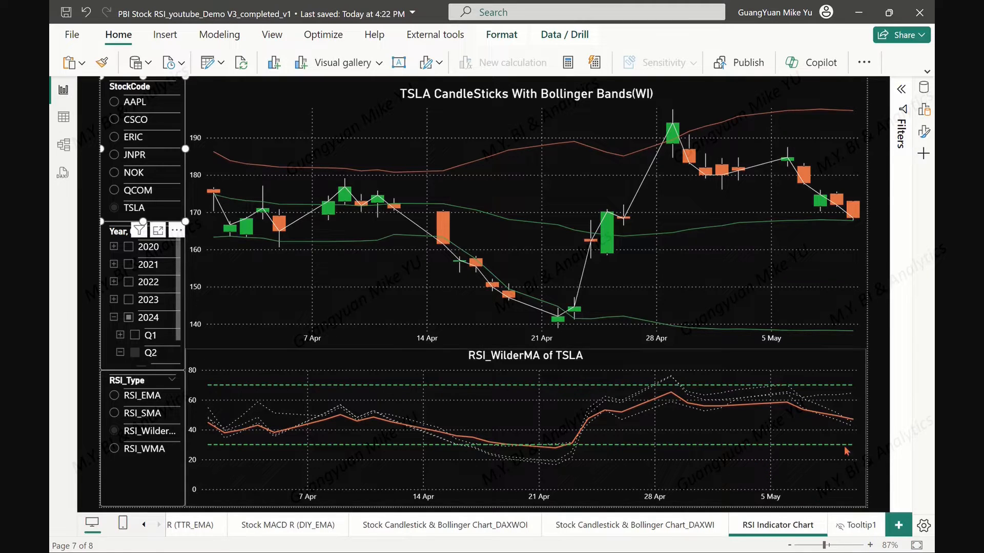
Inspect the candlestick price tooltips for TSLA and NOK, filtering the chart to NOK for the second one
{"action": "mouse_move", "coordinate": [672, 135]}
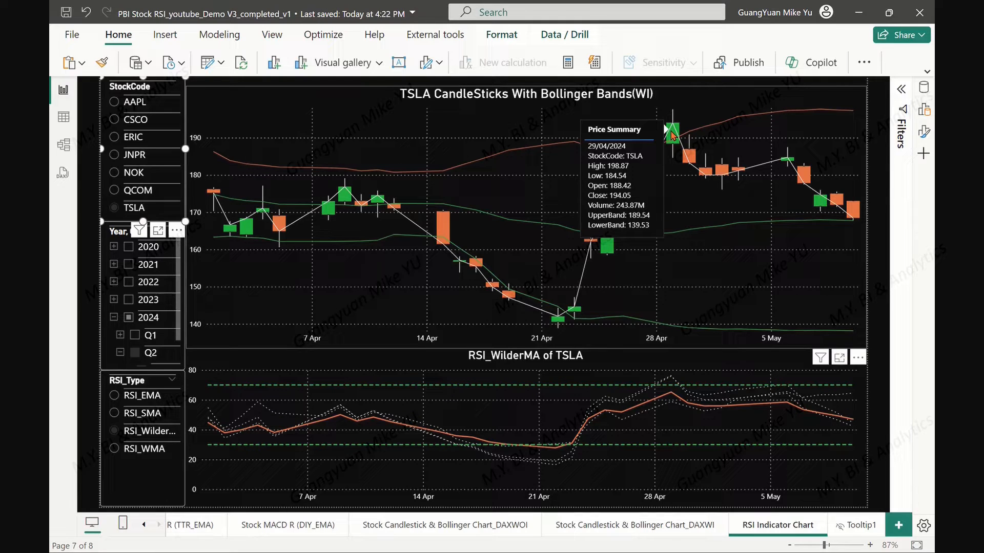
{"action": "left_click", "coordinate": [115, 173]}
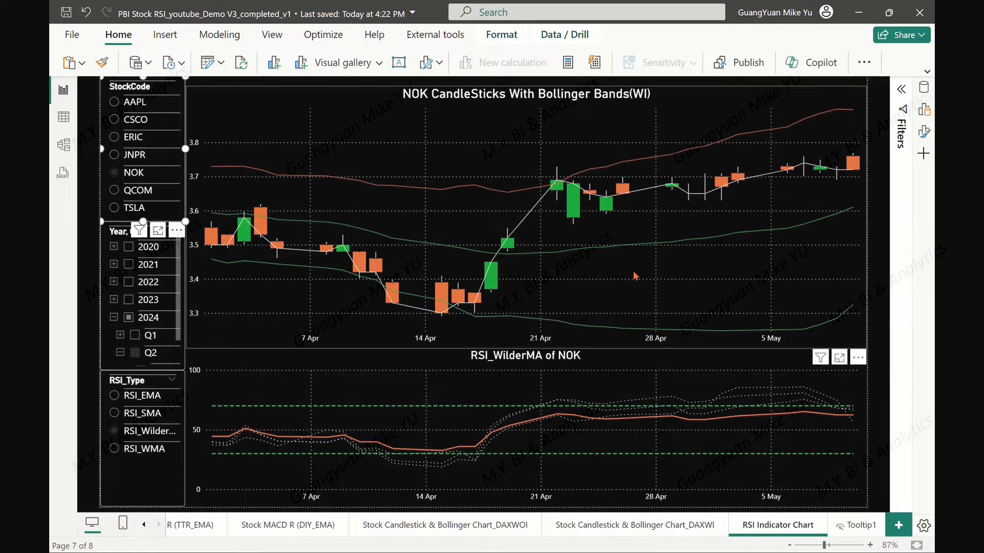
{"action": "mouse_move", "coordinate": [575, 200]}
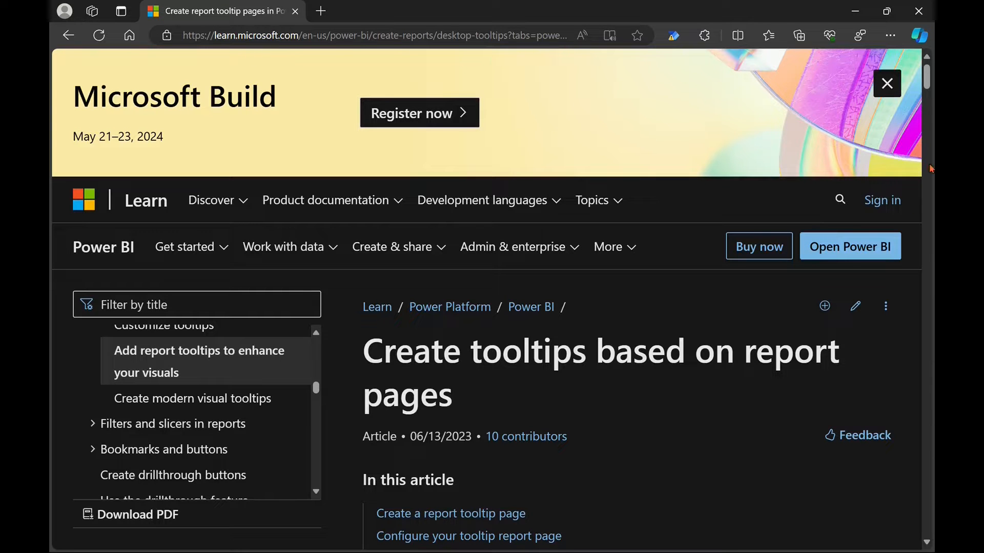
Skim the Microsoft Learn article about creating tooltips based on report pages
{"action": "left_click_drag", "start_coordinate": [926, 83], "coordinate": [932, 476]}
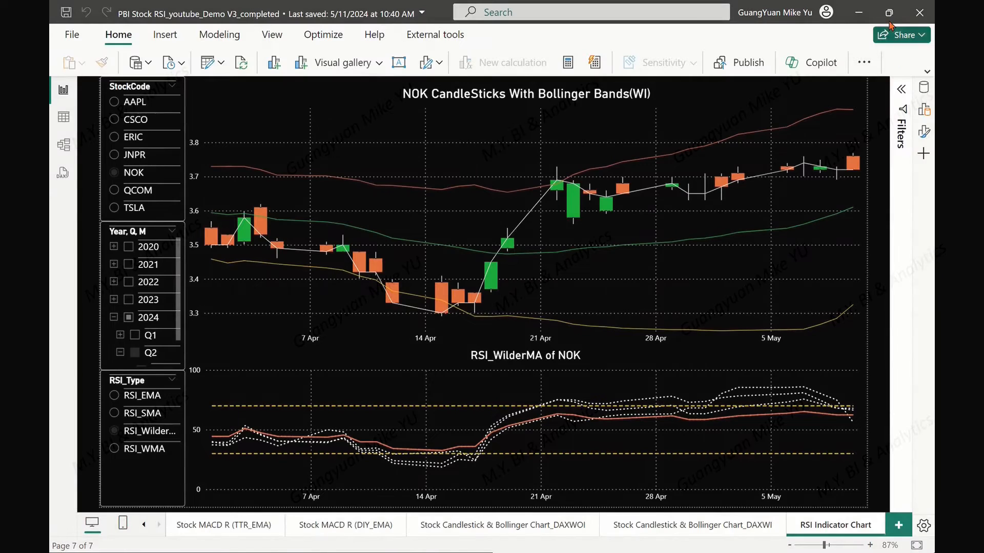
Copy the complete Price Summary DAX code from the text file beside the report window
{"action": "left_click", "coordinate": [889, 21]}
{"action": "left_click_drag", "start_coordinate": [97, 92], "coordinate": [335, 363]}
{"action": "key", "text": "ctrl+c"}
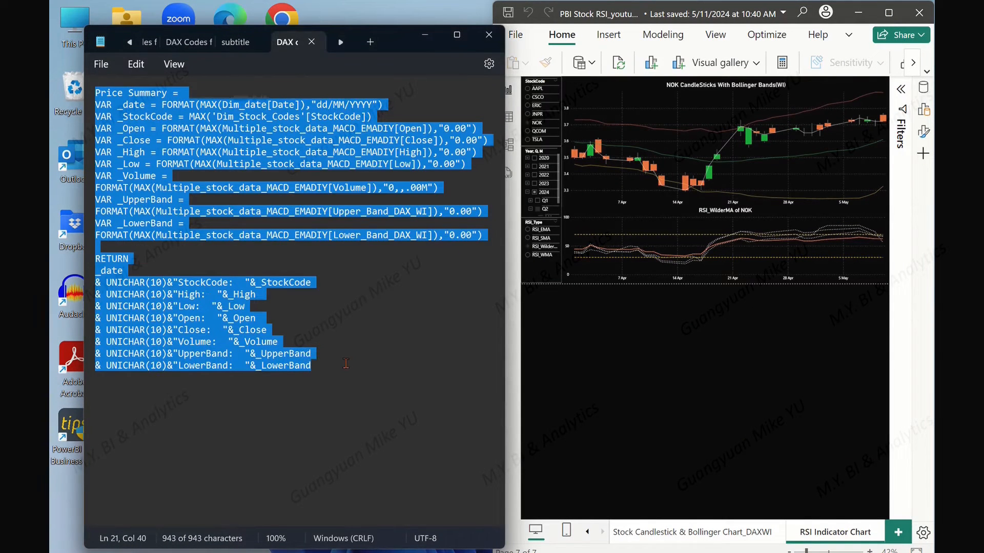
Create a new measure in the myMeasures table from the copied Price Summary DAX code and commit it
{"action": "left_click", "coordinate": [889, 13]}
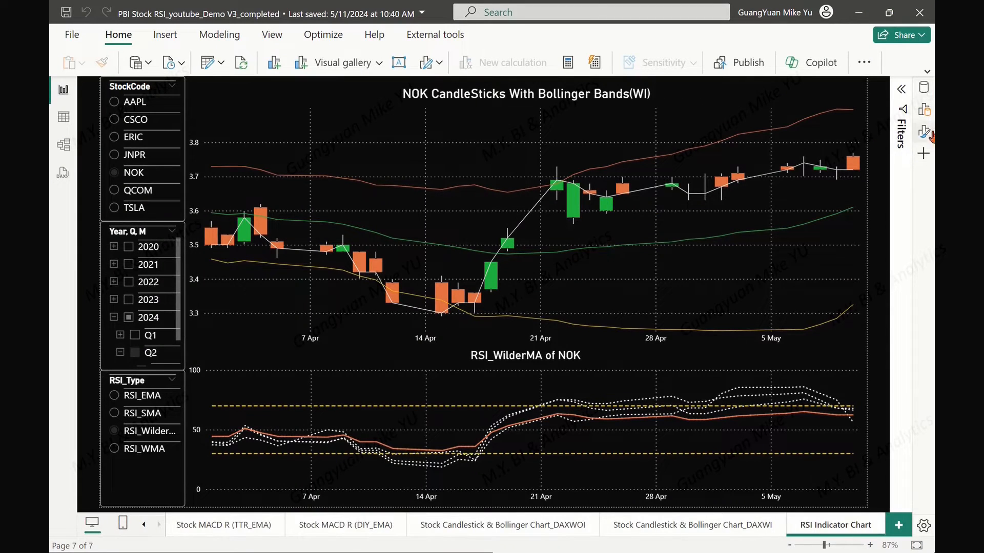
{"action": "left_click", "coordinate": [924, 87]}
{"action": "right_click", "coordinate": [844, 244]}
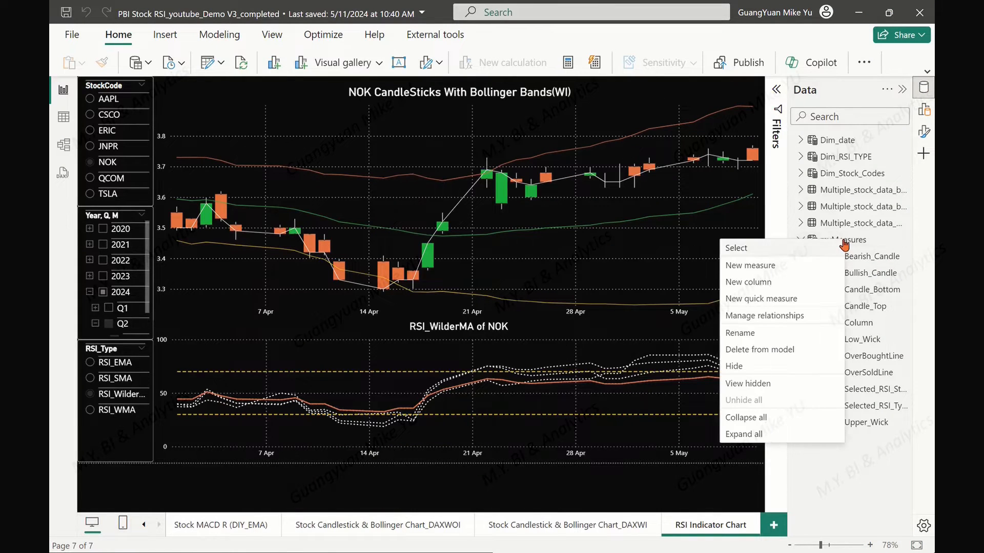
{"action": "left_click", "coordinate": [751, 265]}
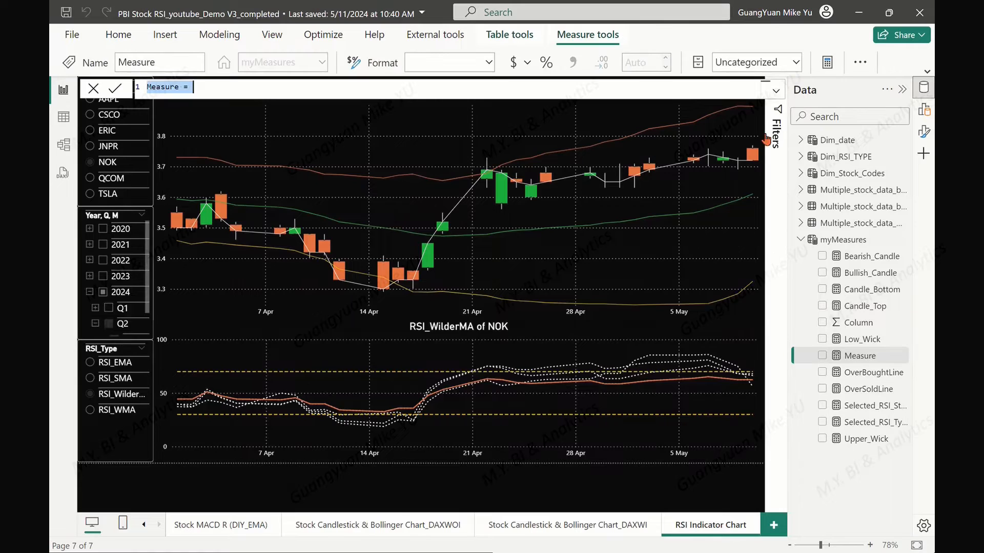
{"action": "left_click", "coordinate": [775, 91]}
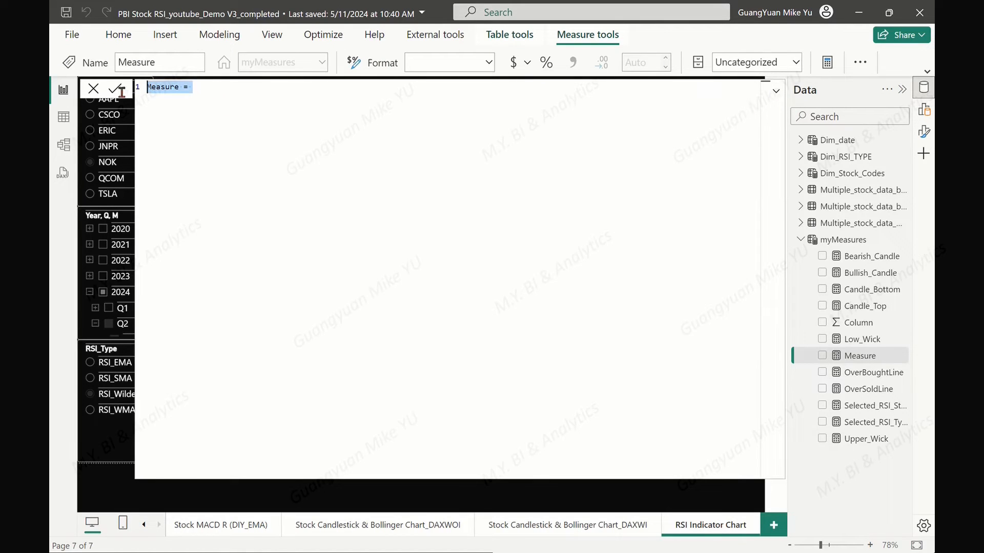
{"action": "key", "text": "Delete"}
{"action": "key", "text": "ctrl+v"}
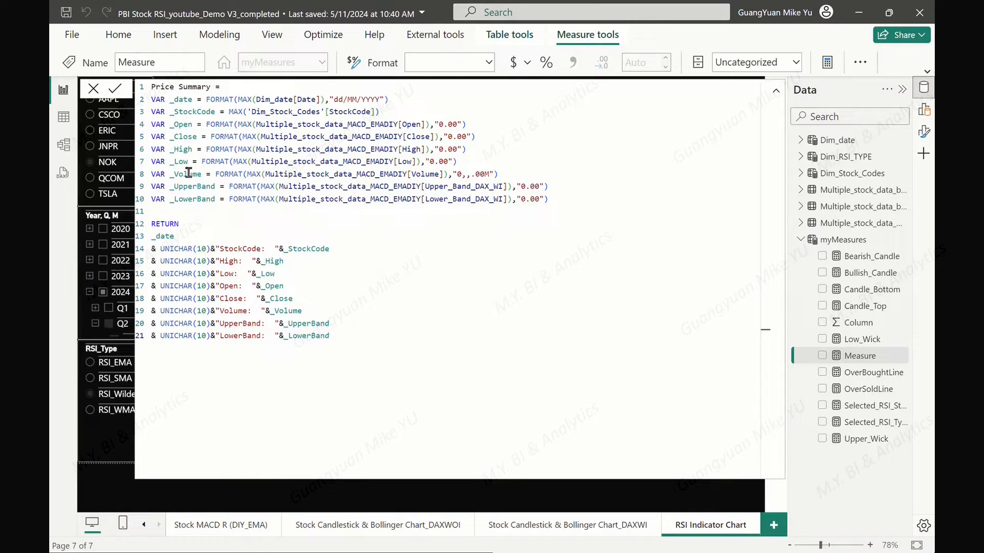
{"action": "left_click", "coordinate": [114, 90]}
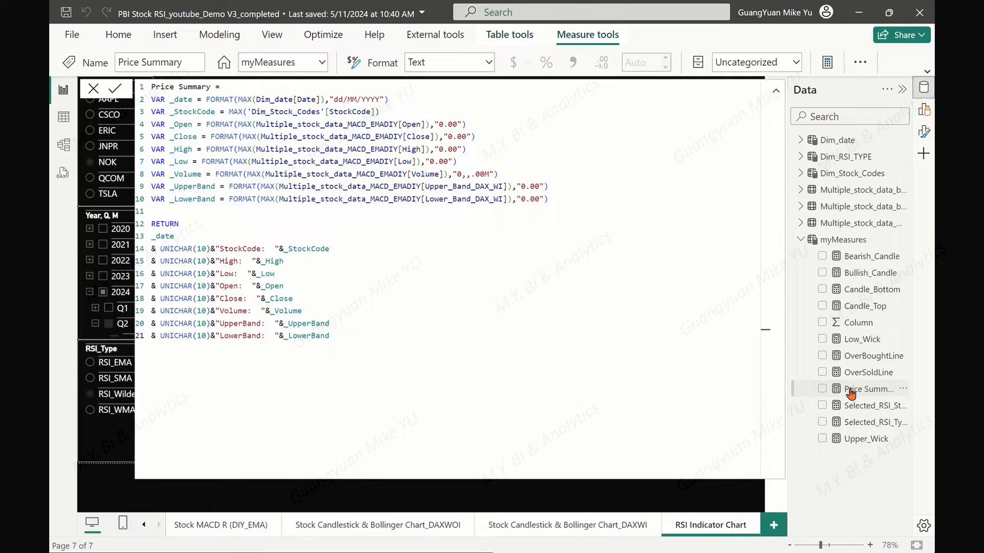
Collapse the expanded formula editor, save the report and hide the list of data tables
{"action": "left_click", "coordinate": [777, 94]}
{"action": "key", "text": "ctrl+s"}
{"action": "left_click", "coordinate": [923, 88]}
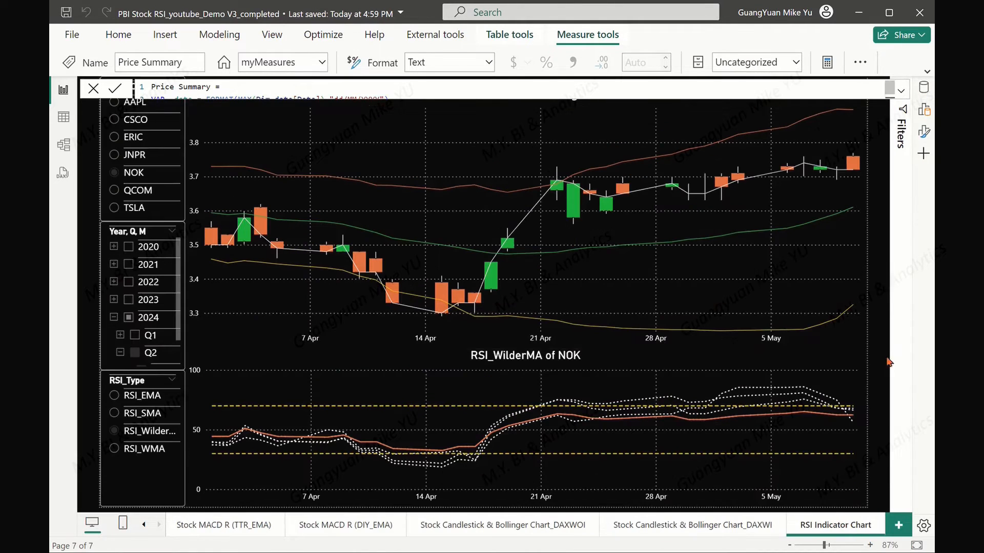
Add a new report page and name it Tooltip1
{"action": "left_click", "coordinate": [899, 525]}
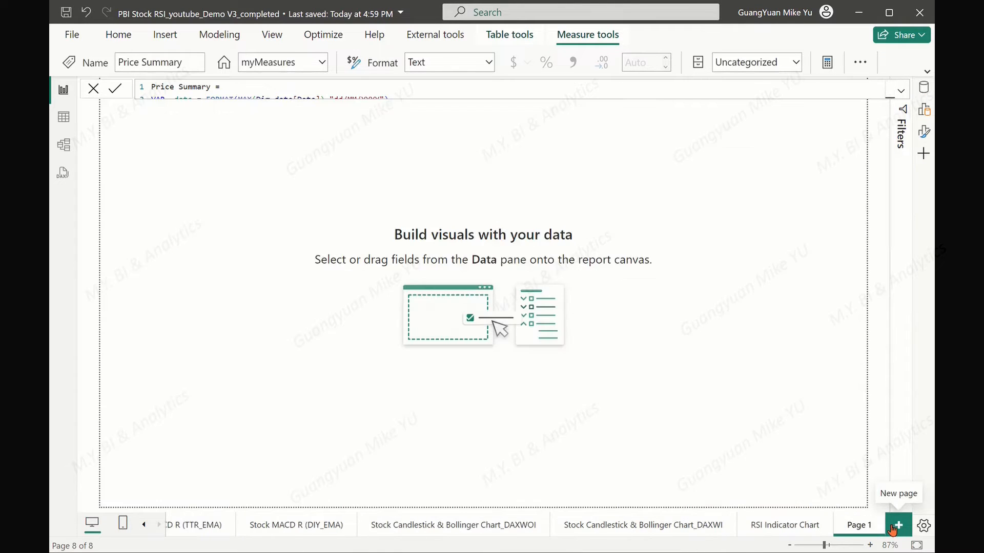
{"action": "right_click", "coordinate": [851, 528]}
{"action": "left_click", "coordinate": [804, 486]}
{"action": "type", "text": "T"}
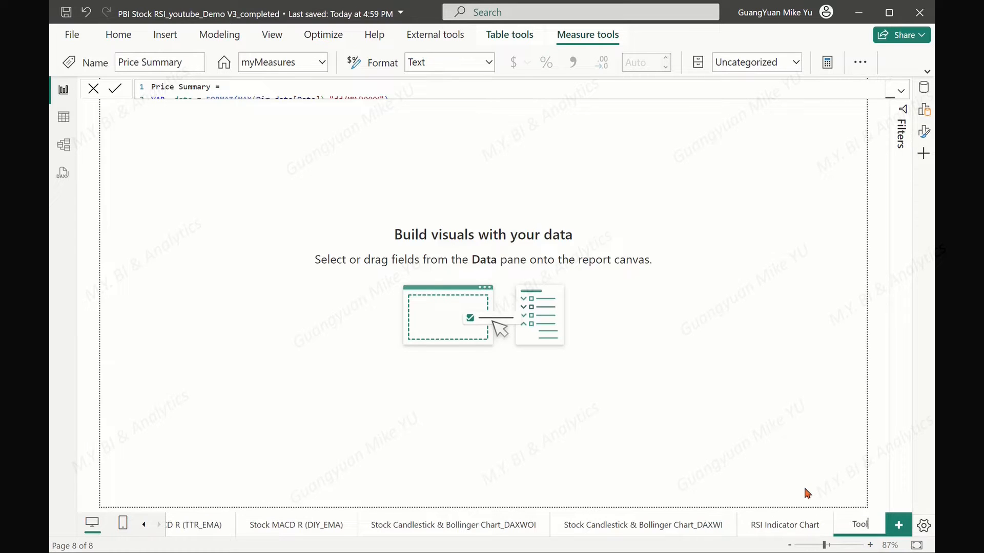
{"action": "type", "text": "ooltip1"}
{"action": "key", "text": "Return"}
Set the Tooltip1 page's type to Tooltip in its page information
{"action": "left_click", "coordinate": [924, 131]}
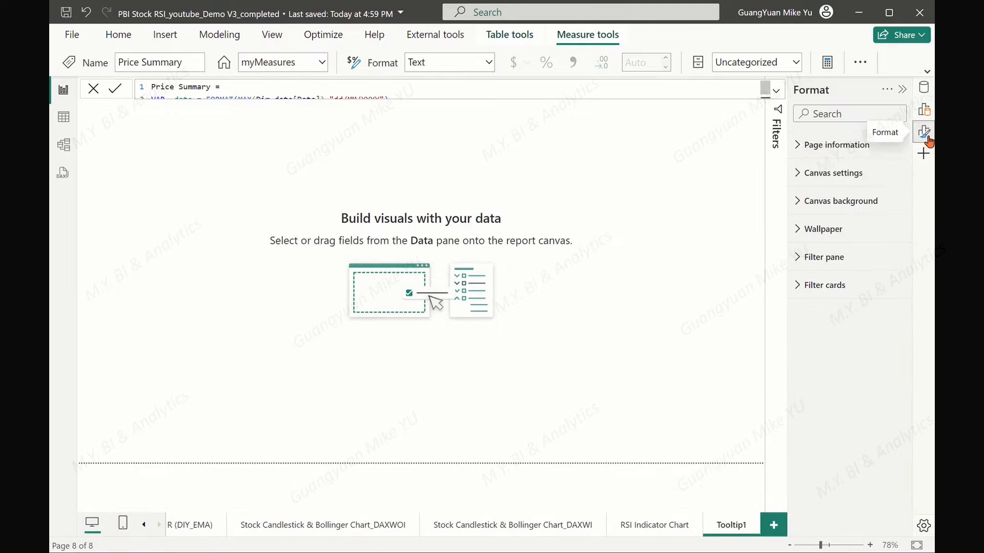
{"action": "left_click", "coordinate": [799, 147]}
{"action": "left_click", "coordinate": [897, 229]}
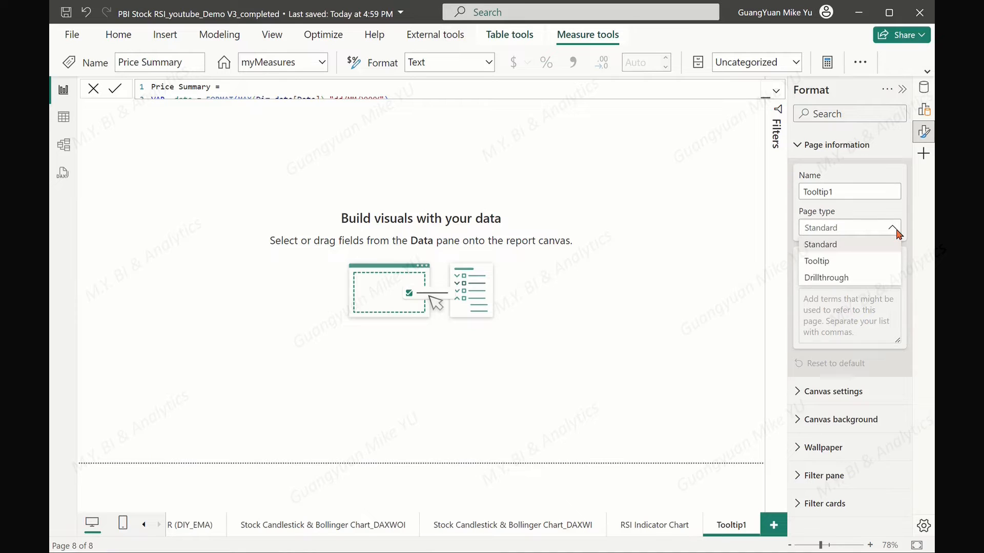
{"action": "left_click", "coordinate": [823, 264]}
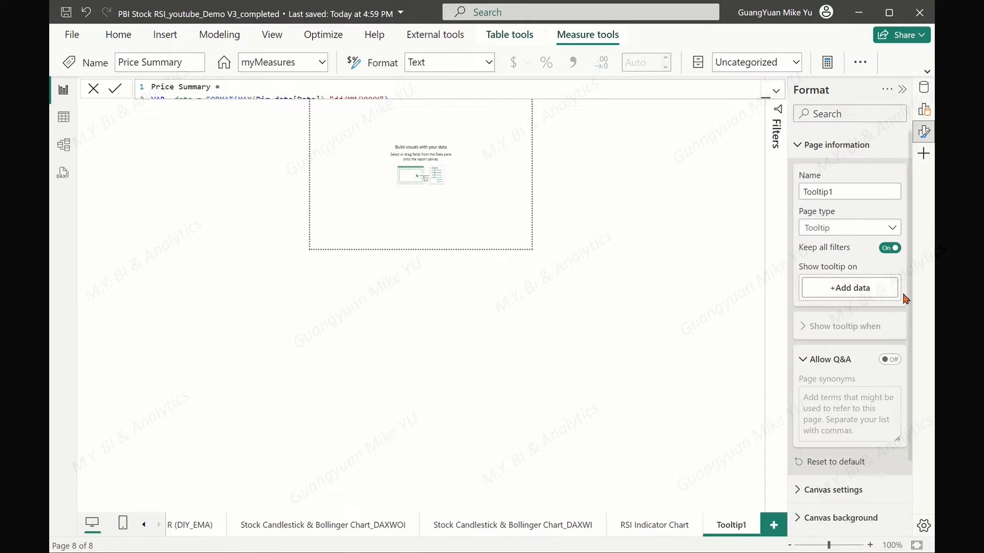
{"action": "left_click", "coordinate": [798, 147]}
Give the Tooltip1 canvas a Custom size of 170 px height and 130 px width, with Middle vertical alignment
{"action": "left_click", "coordinate": [798, 177]}
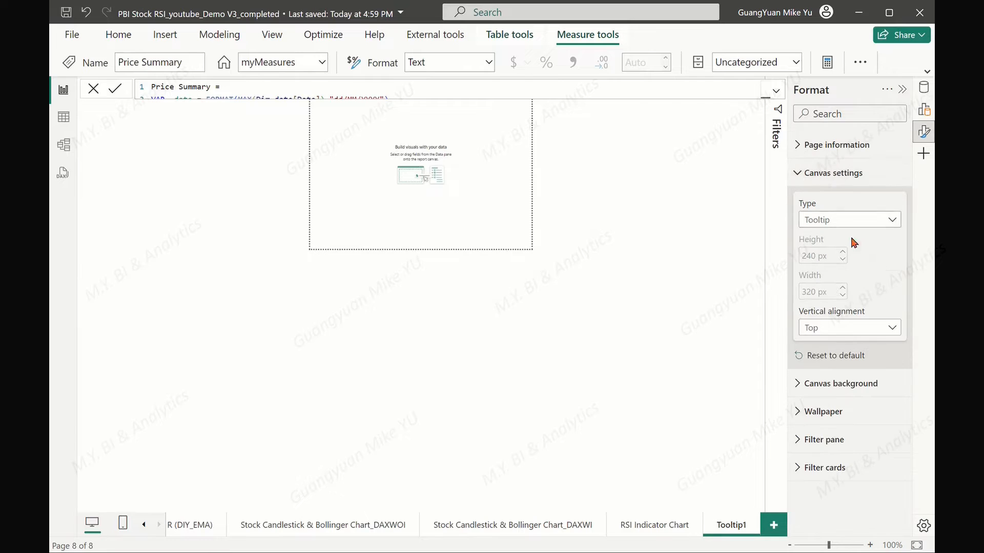
{"action": "left_click", "coordinate": [892, 222]}
{"action": "left_click", "coordinate": [830, 304]}
{"action": "double_click", "coordinate": [815, 255]}
{"action": "type", "text": "17"}
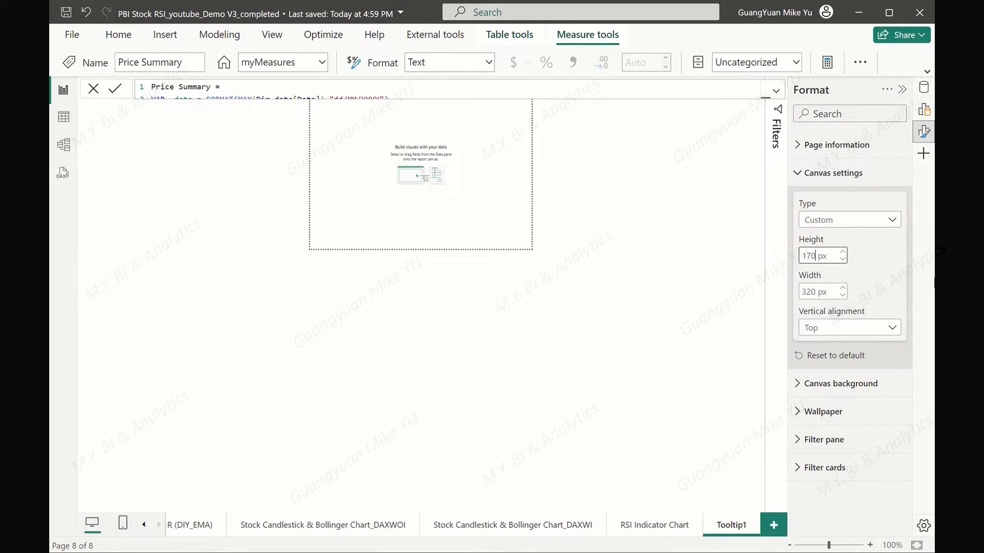
{"action": "double_click", "coordinate": [815, 292]}
{"action": "type", "text": "130"}
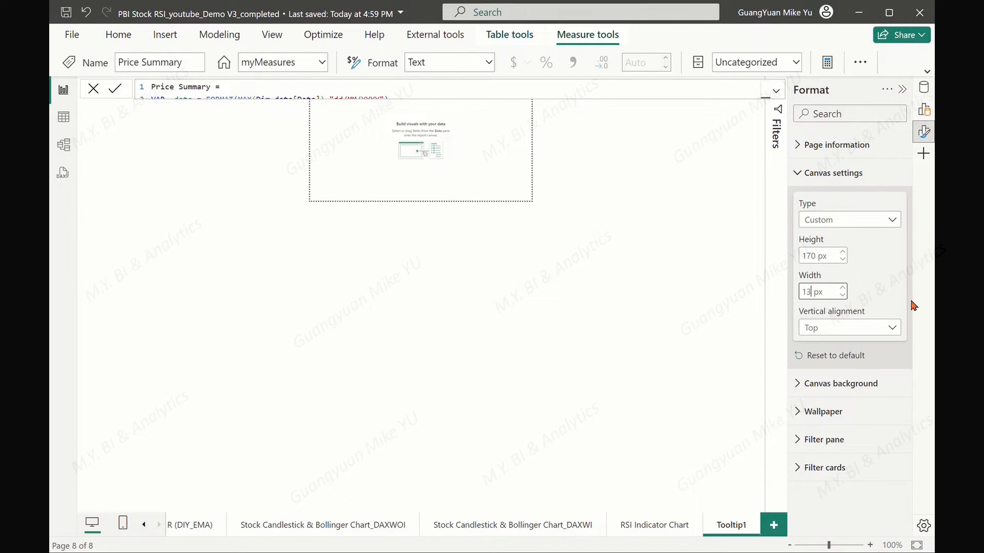
{"action": "left_click", "coordinate": [891, 331]}
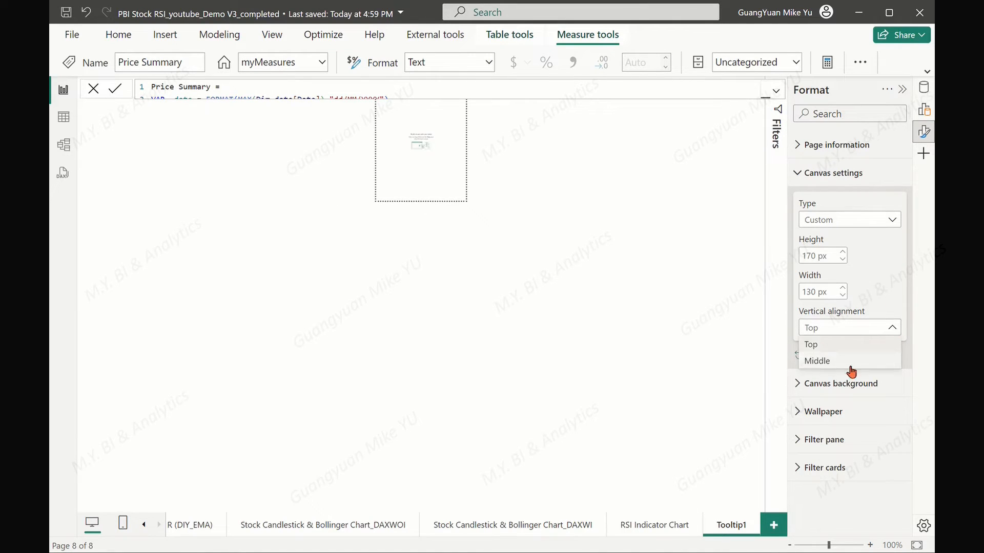
{"action": "left_click", "coordinate": [848, 361]}
{"action": "left_click", "coordinate": [798, 174]}
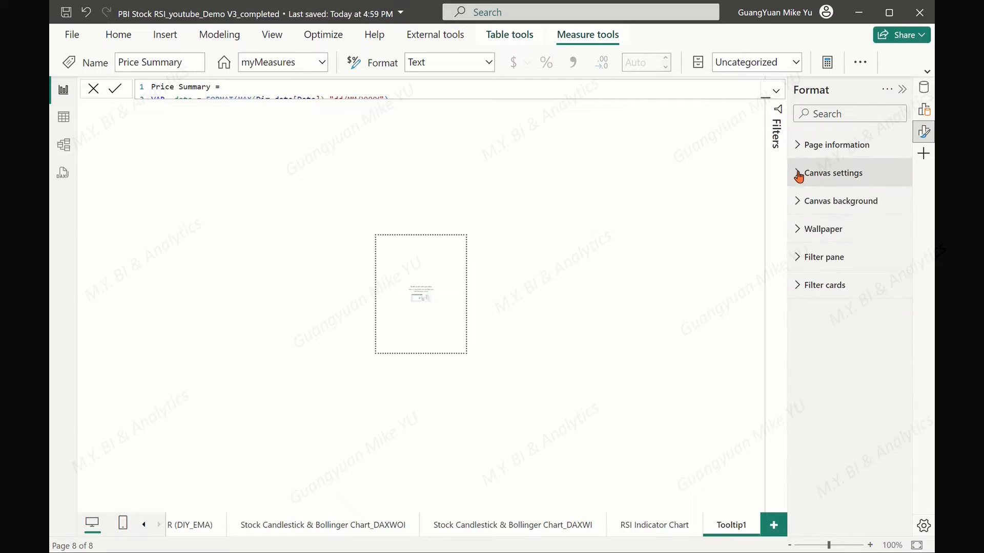
Set the Tooltip1 canvas background to black with 0% transparency
{"action": "left_click", "coordinate": [798, 205]}
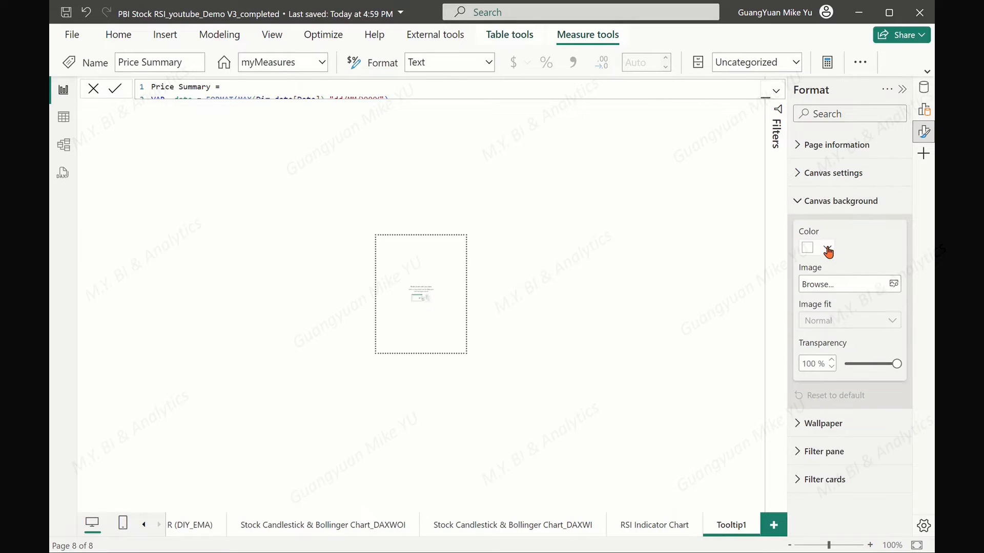
{"action": "left_click_drag", "start_coordinate": [897, 364], "coordinate": [885, 364]}
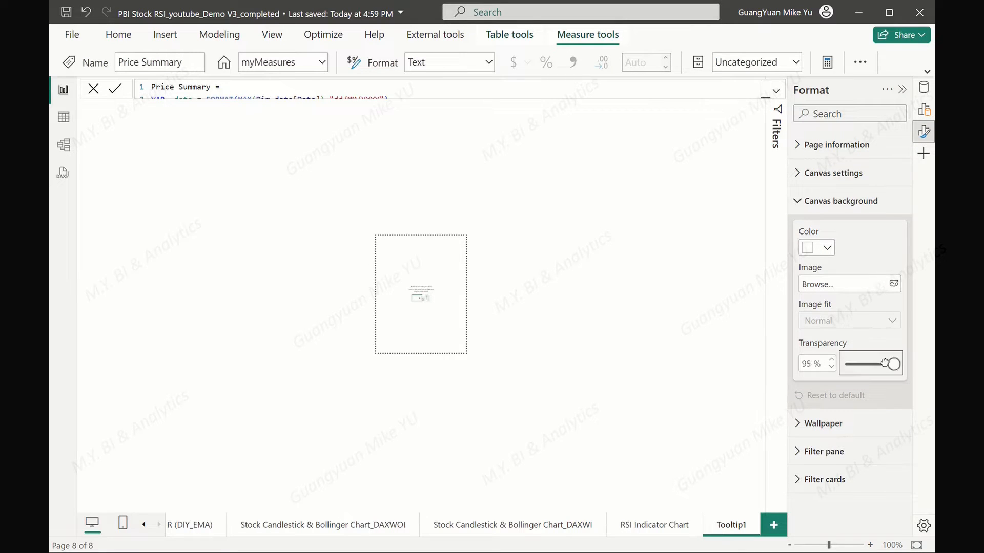
{"action": "left_click", "coordinate": [827, 248]}
{"action": "left_click", "coordinate": [747, 296]}
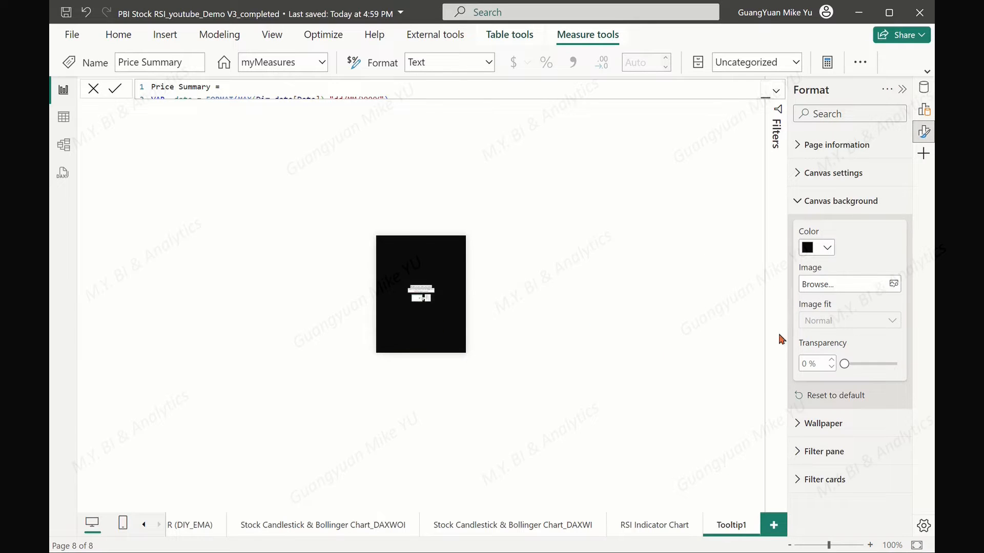
{"action": "left_click", "coordinate": [800, 201]}
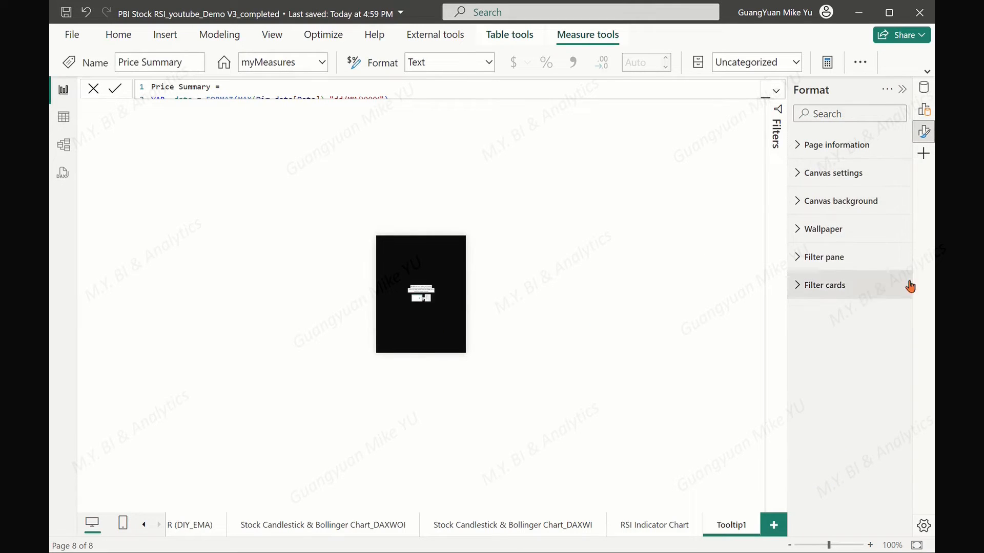
Insert a table visual on the Tooltip1 page
{"action": "left_click", "coordinate": [464, 343]}
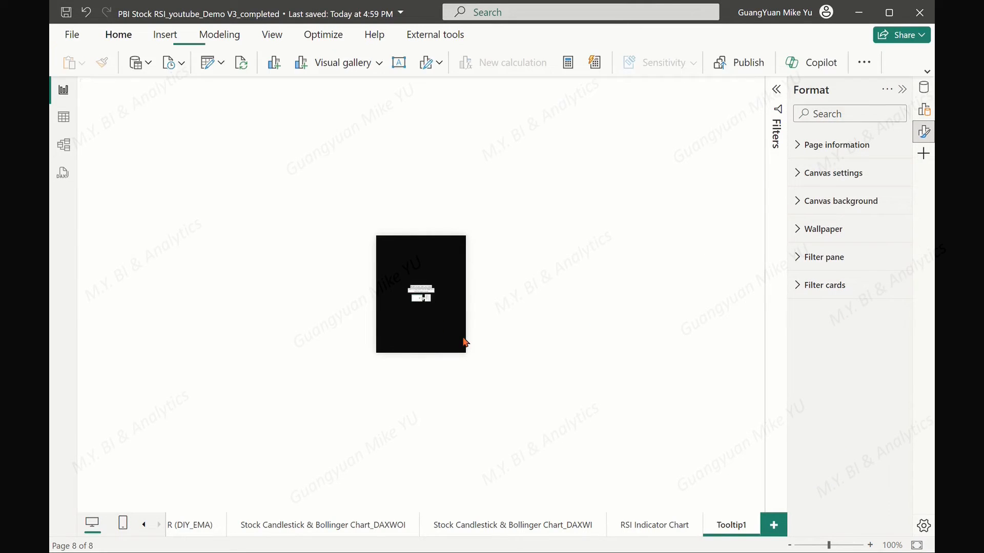
{"action": "left_click", "coordinate": [382, 70]}
{"action": "scroll", "coordinate": [307, 358], "scroll_direction": "down", "scroll_amount": 4}
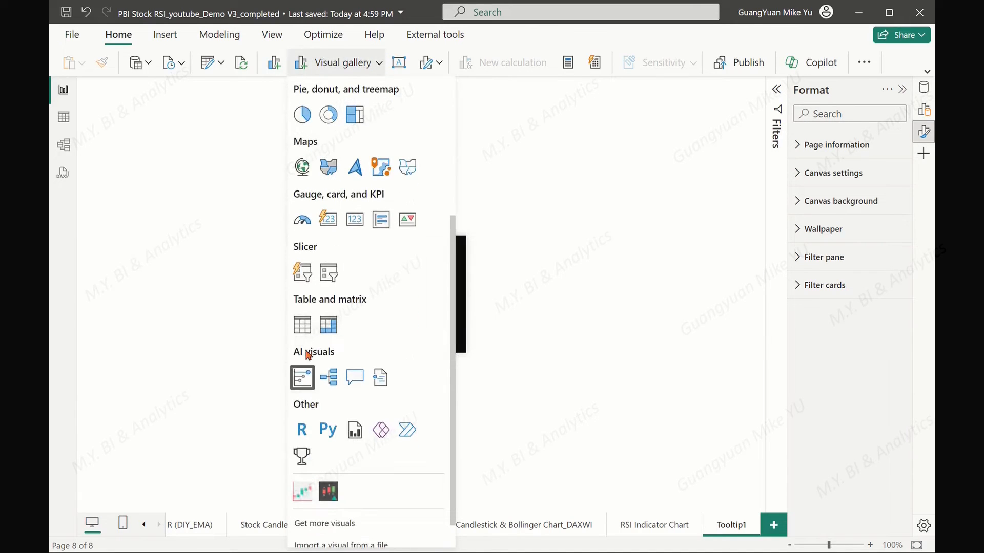
{"action": "left_click", "coordinate": [302, 326]}
Add the Price Summary measure from myMeasures as the table's column
{"action": "left_click", "coordinate": [362, 352]}
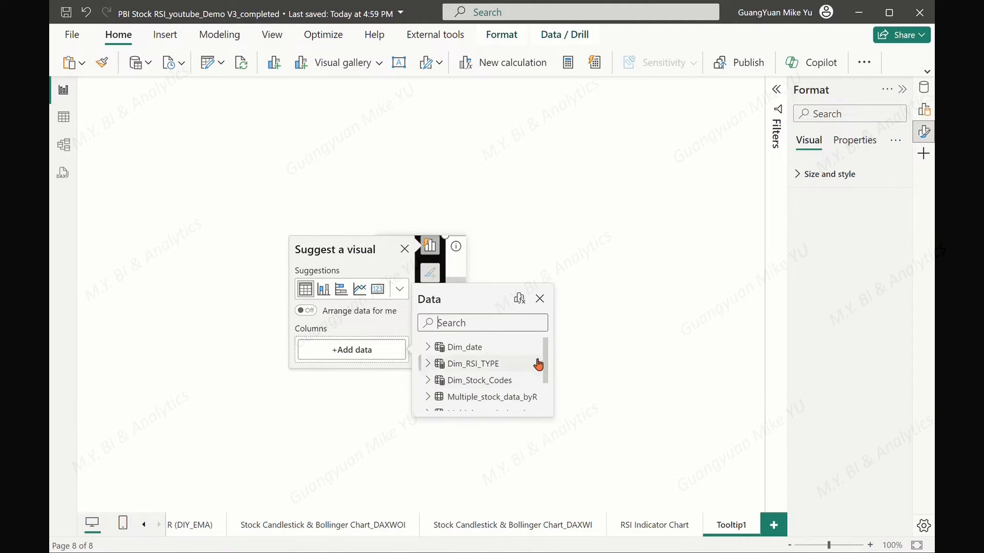
{"action": "scroll", "coordinate": [530, 379], "scroll_direction": "down", "scroll_amount": 3}
{"action": "left_click", "coordinate": [467, 400]}
{"action": "scroll", "coordinate": [487, 391], "scroll_direction": "down", "scroll_amount": 8}
{"action": "left_click", "coordinate": [450, 354]}
{"action": "left_click", "coordinate": [539, 299]}
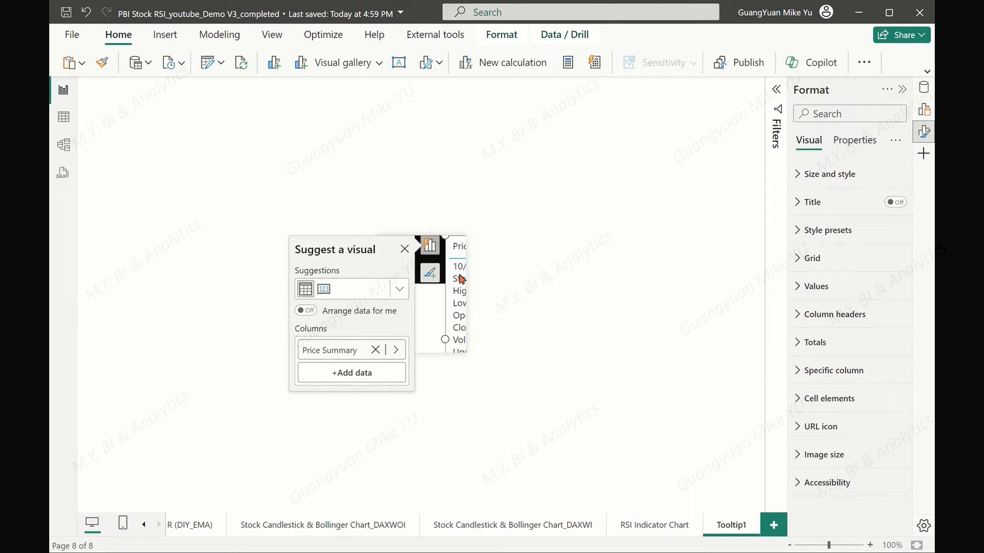
{"action": "left_click", "coordinate": [404, 249]}
Extend the table to the page's left edge, then enter 170 as its height and 130 as its width
{"action": "left_click_drag", "start_coordinate": [445, 338], "coordinate": [378, 327]}
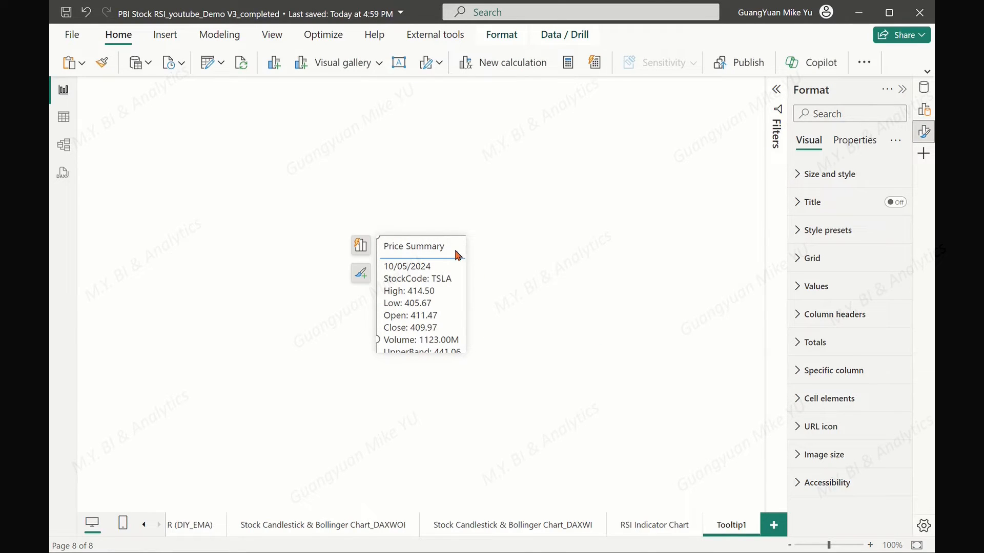
{"action": "left_click", "coordinate": [798, 175]}
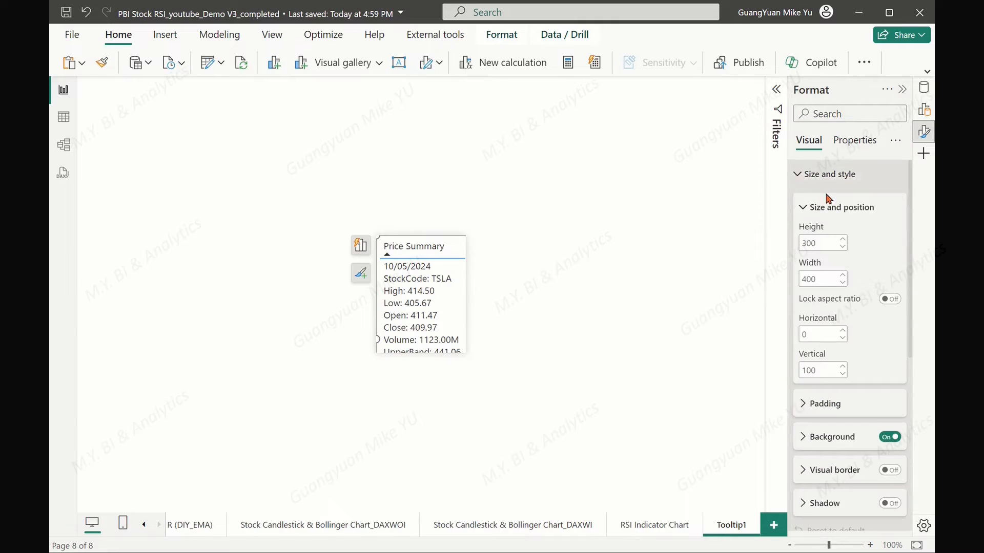
{"action": "left_click", "coordinate": [824, 245]}
{"action": "type", "text": "17"}
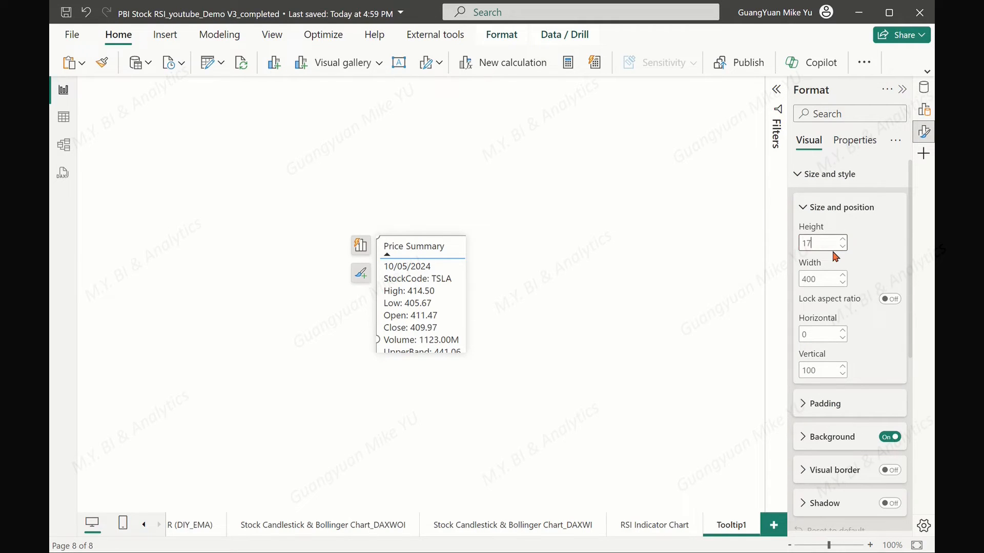
{"action": "type", "text": "0"}
{"action": "left_click", "coordinate": [831, 280]}
{"action": "type", "text": "130"}
{"action": "left_click", "coordinate": [869, 336]}
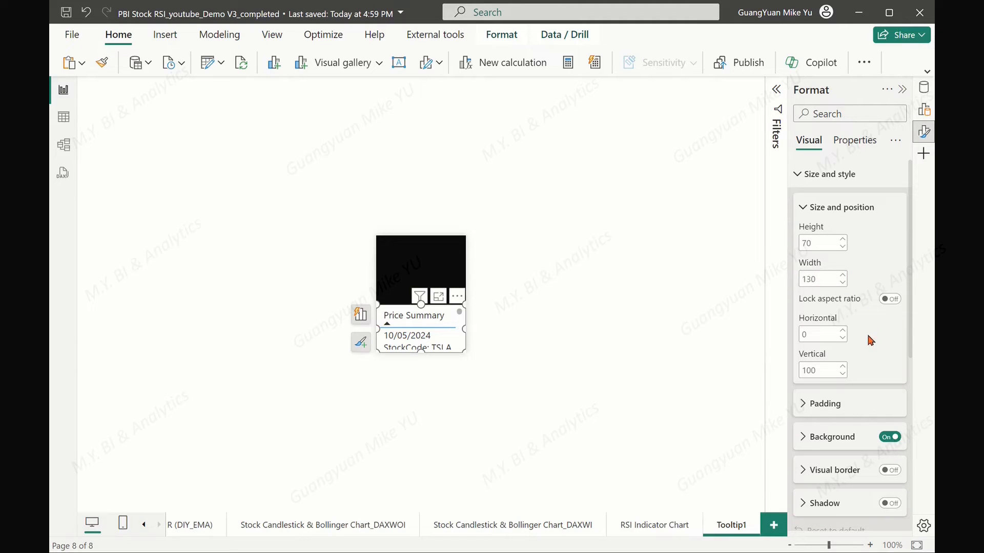
{"action": "left_click", "coordinate": [803, 208]}
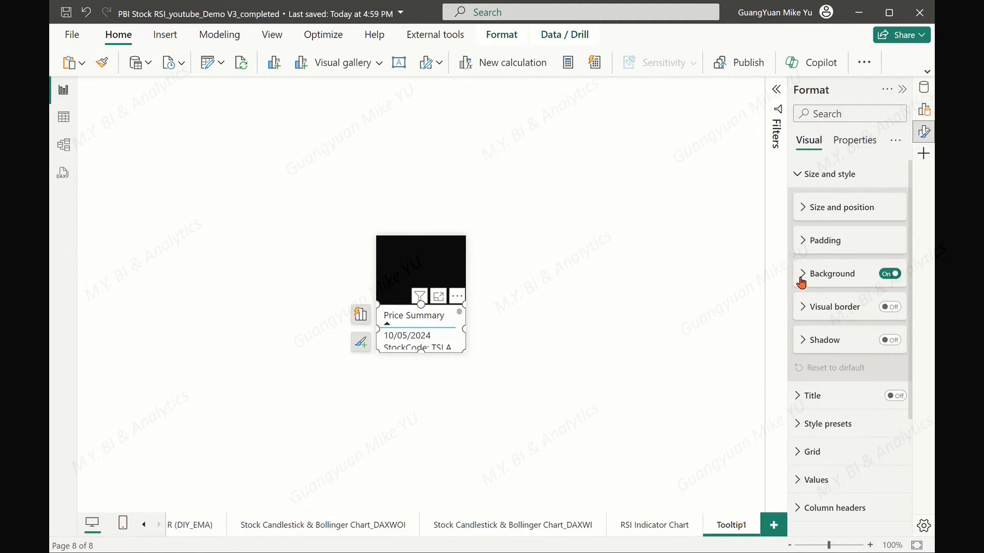
Turn off the table's background and stretch the table up to the top edge of the tooltip page
{"action": "left_click", "coordinate": [889, 275]}
{"action": "left_click_drag", "start_coordinate": [421, 305], "coordinate": [432, 240]}
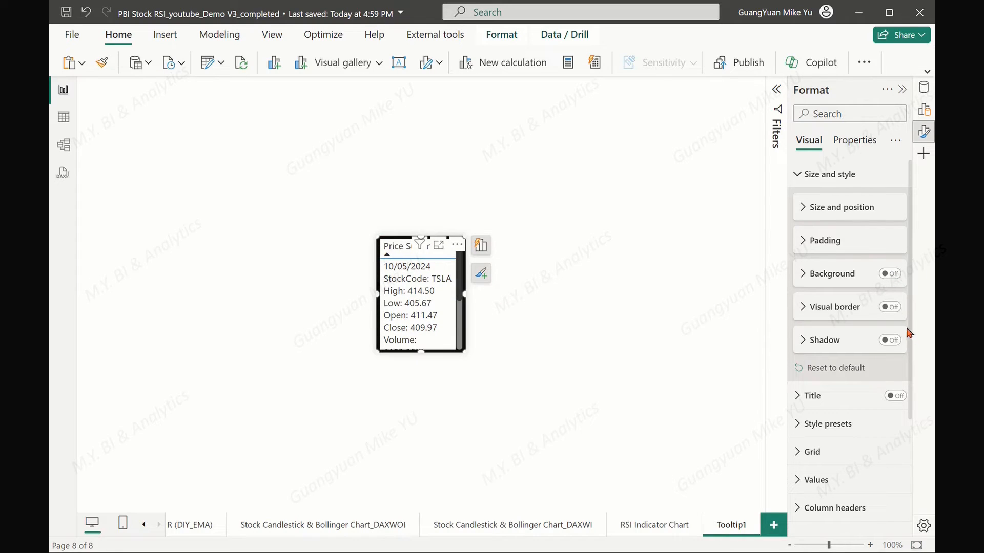
{"action": "left_click", "coordinate": [799, 175]}
Format the table's values with font size 8, white text and a black background
{"action": "left_click", "coordinate": [797, 286]}
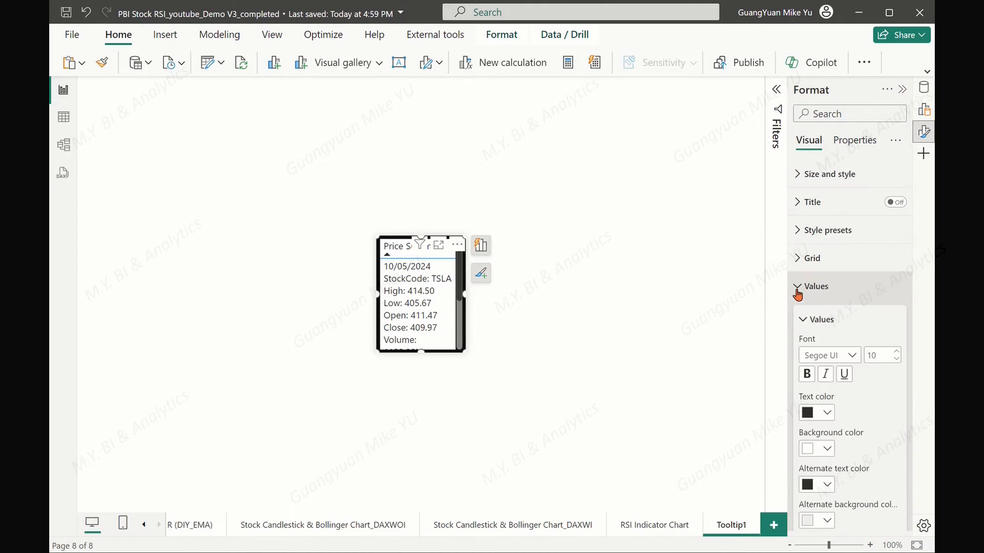
{"action": "left_click", "coordinate": [896, 365]}
{"action": "left_click", "coordinate": [896, 365]}
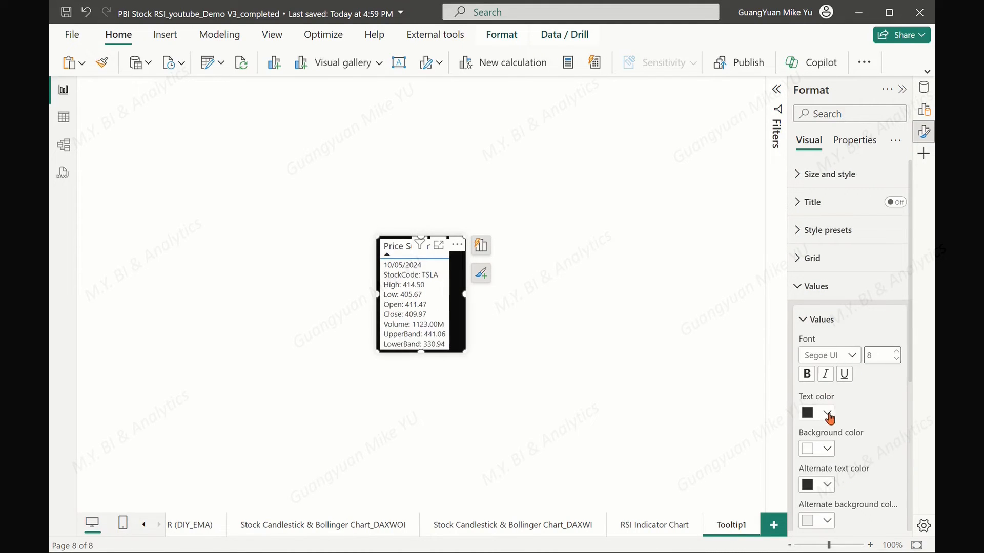
{"action": "left_click", "coordinate": [827, 413]}
{"action": "left_click", "coordinate": [735, 200]}
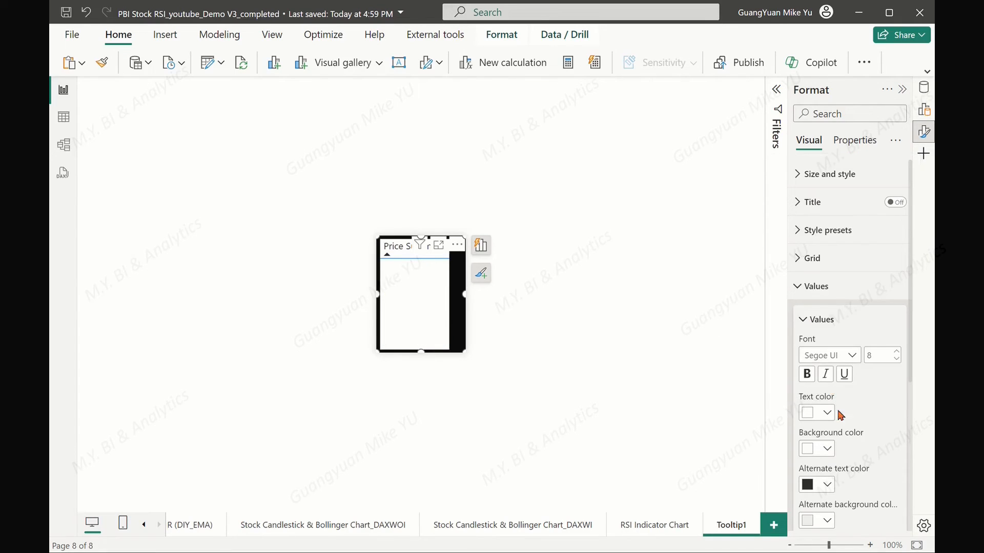
{"action": "left_click", "coordinate": [827, 449]}
{"action": "left_click", "coordinate": [747, 229]}
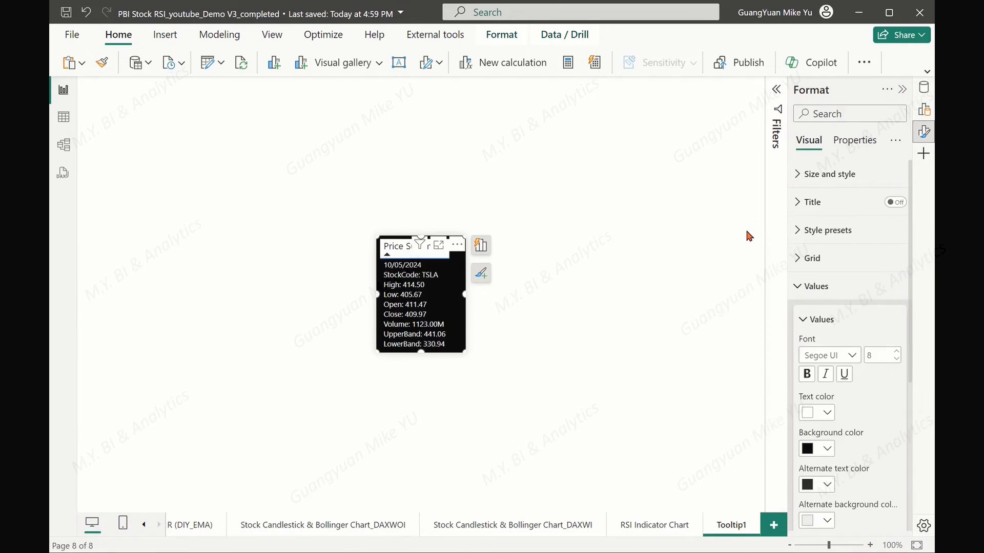
{"action": "left_click", "coordinate": [798, 286]}
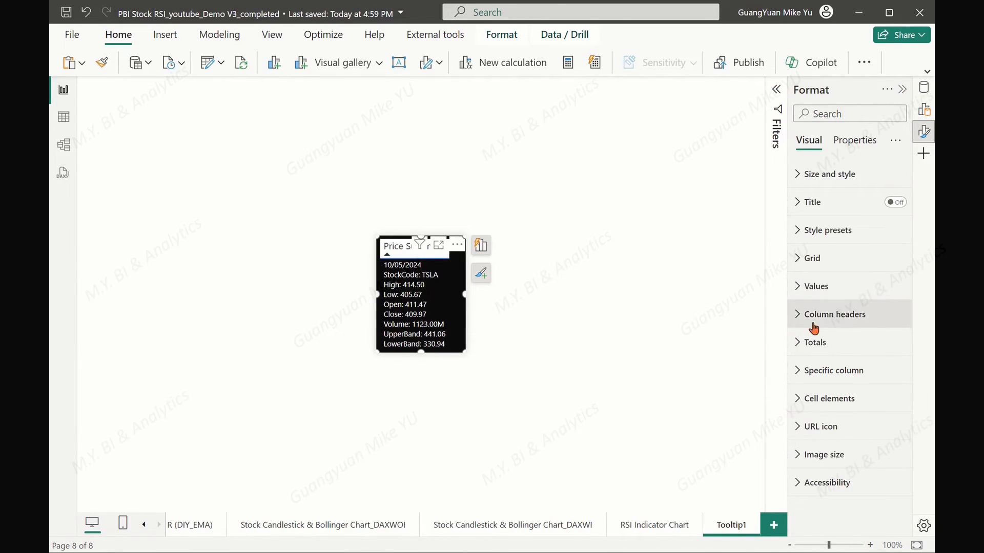
Format the table's column headers as bold, font size 8, with white text on a black background
{"action": "left_click", "coordinate": [796, 314]}
{"action": "left_click", "coordinate": [896, 387]}
{"action": "left_click", "coordinate": [896, 388]}
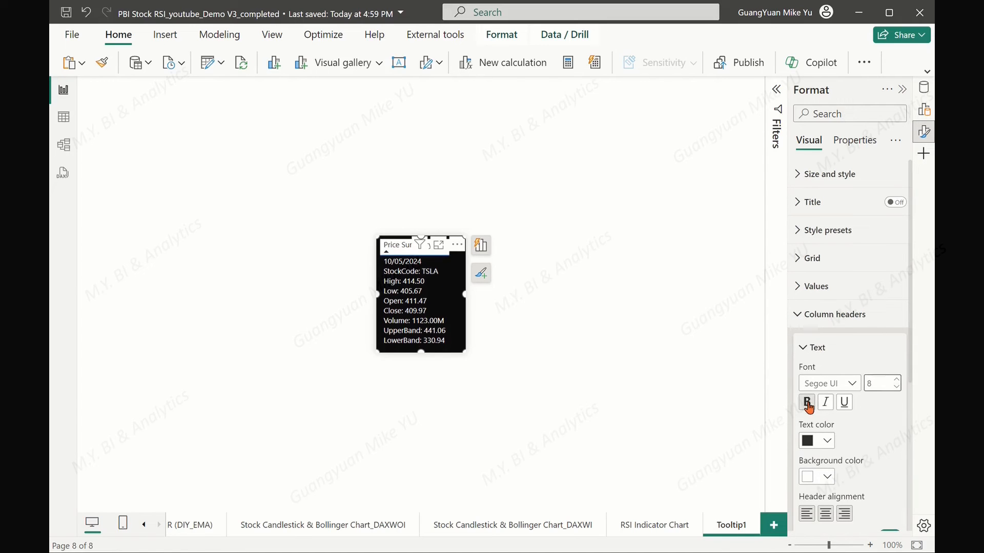
{"action": "left_click", "coordinate": [828, 442]}
{"action": "left_click", "coordinate": [726, 221]}
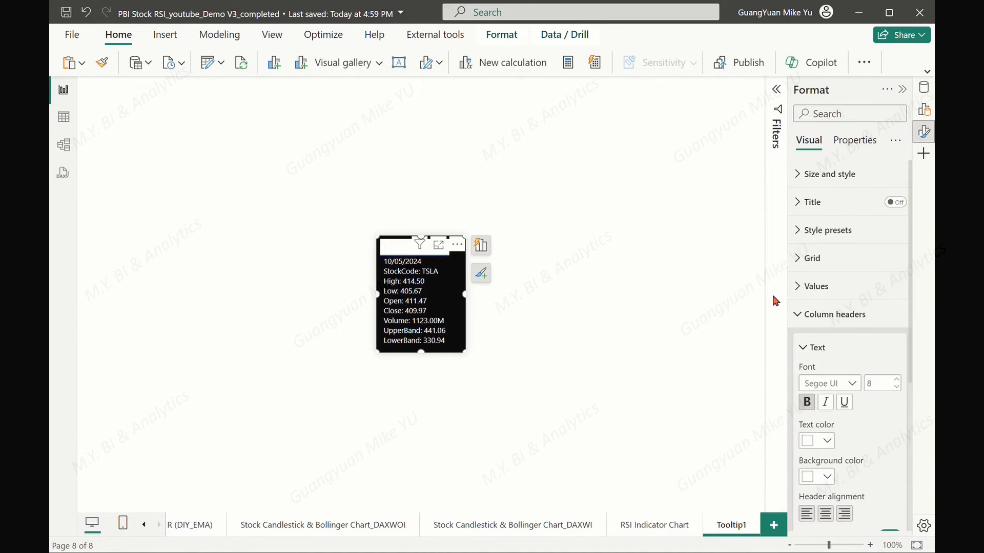
{"action": "left_click", "coordinate": [829, 480]}
{"action": "left_click", "coordinate": [751, 266]}
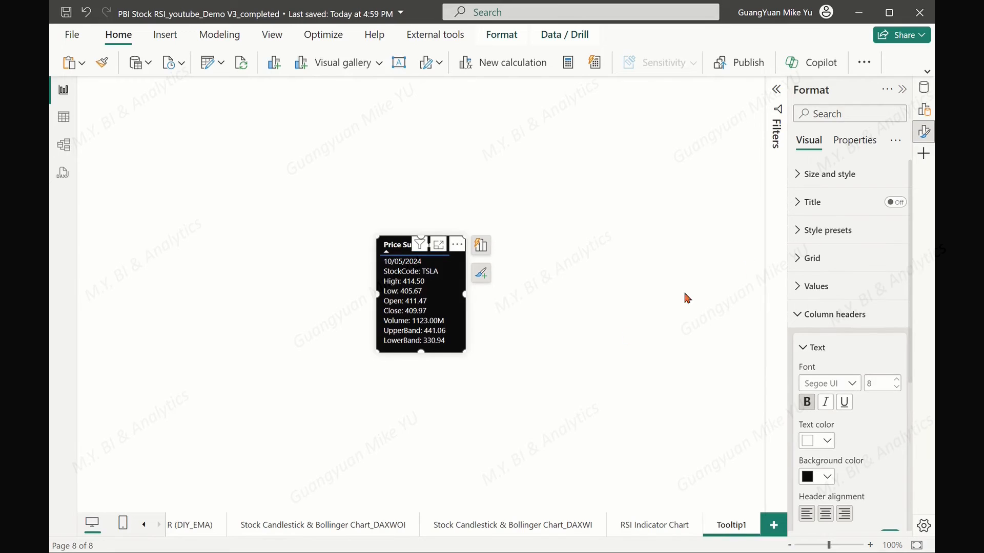
{"action": "left_click", "coordinate": [609, 348]}
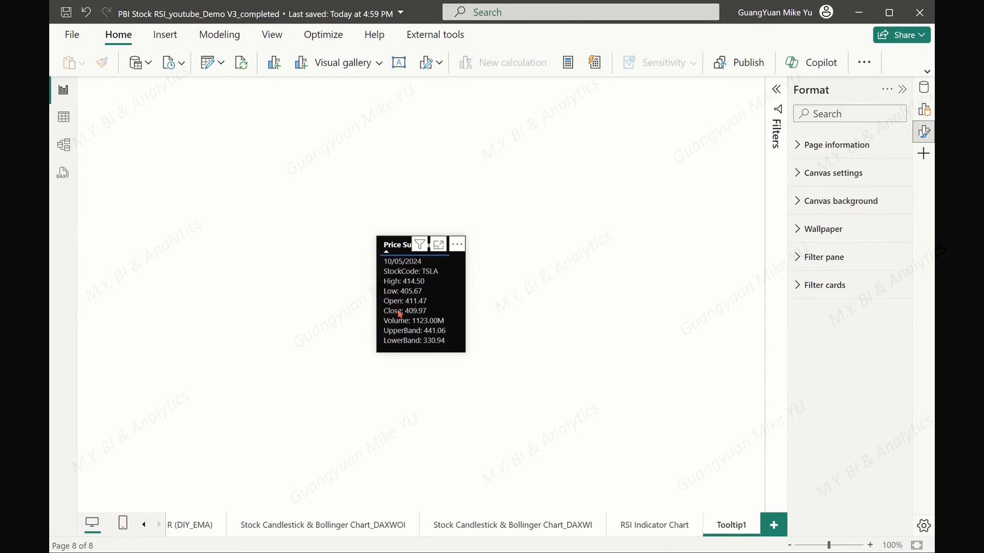
On the RSI Indicator Chart page, set the candlestick chart's tooltip type to Report page with Tooltip1 as its page
{"action": "left_click", "coordinate": [660, 527]}
{"action": "left_click", "coordinate": [746, 314]}
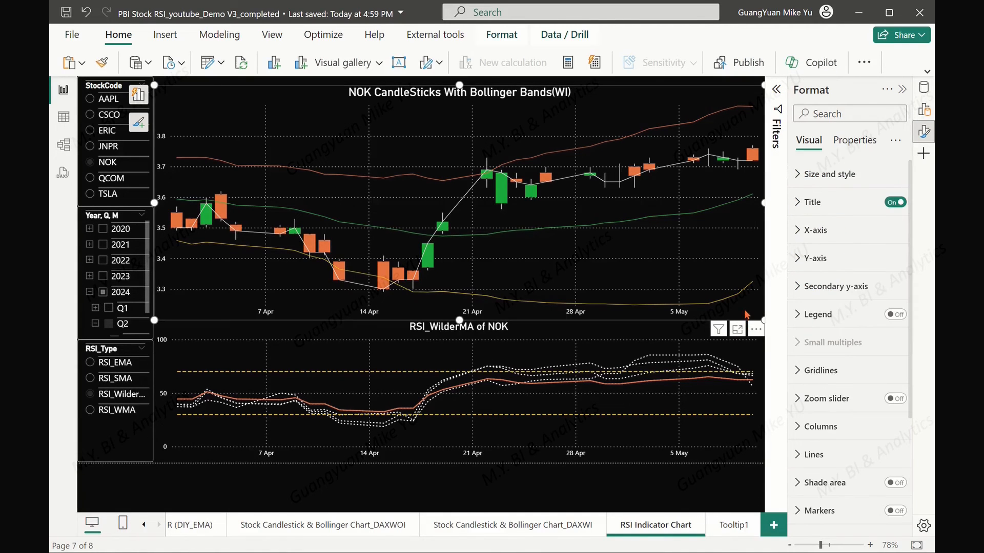
{"action": "left_click", "coordinate": [855, 141]}
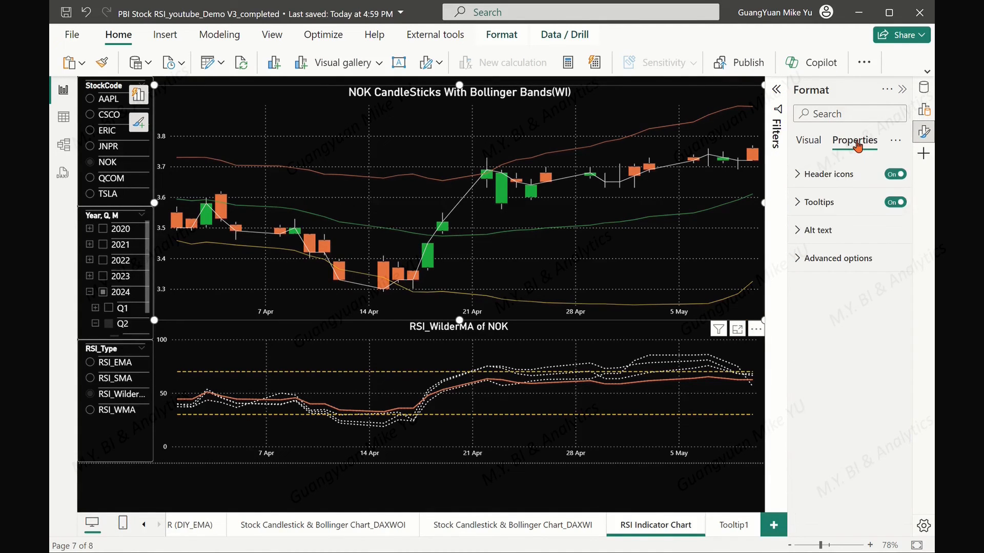
{"action": "left_click", "coordinate": [797, 202]}
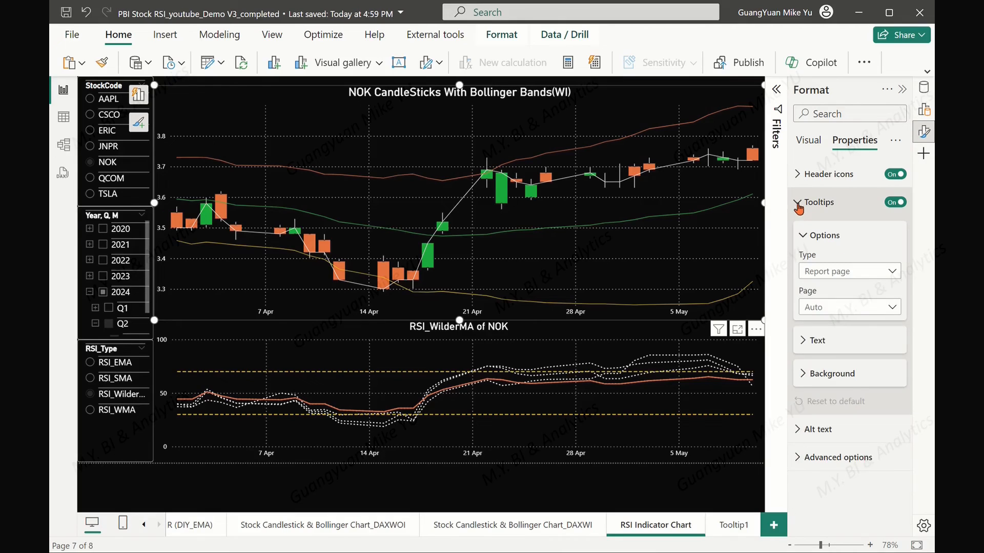
{"action": "left_click", "coordinate": [895, 272]}
{"action": "left_click", "coordinate": [896, 270]}
{"action": "left_click", "coordinate": [892, 309]}
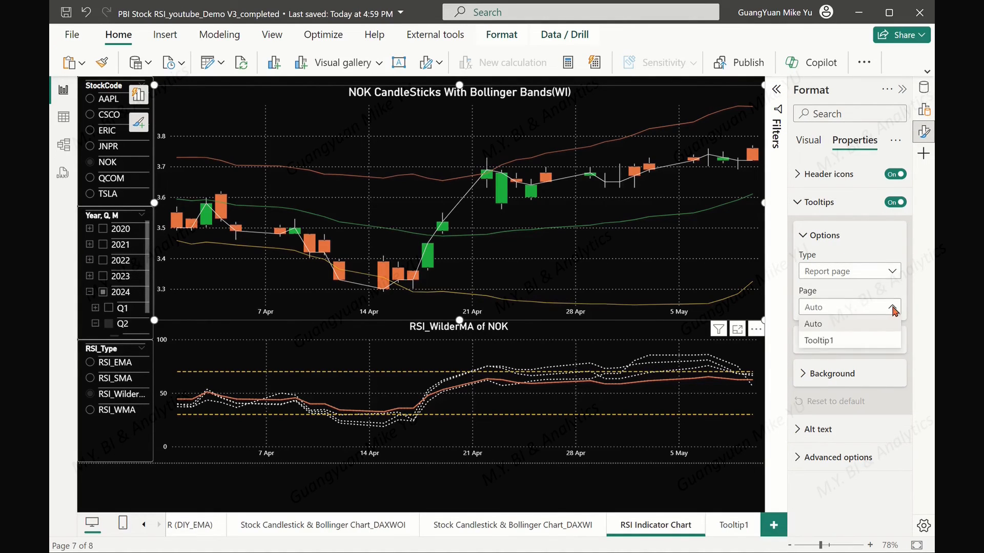
{"action": "left_click", "coordinate": [831, 341]}
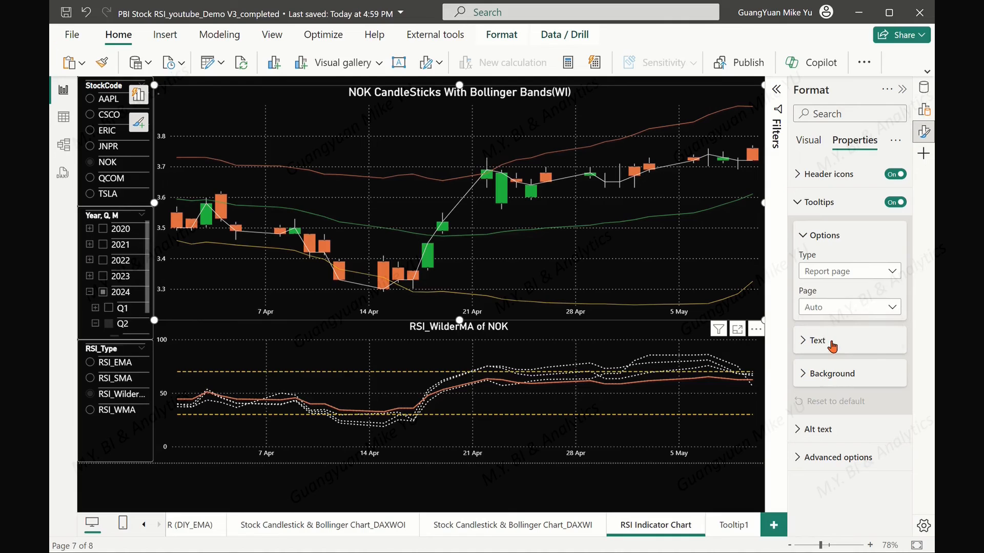
{"action": "left_click", "coordinate": [798, 202]}
{"action": "left_click", "coordinate": [902, 89]}
Check the Price Summary tooltip on candles of the candlestick chart with the StockCode slicer set to TSLA and to NOK
{"action": "mouse_move", "coordinate": [853, 164]}
{"action": "left_click", "coordinate": [114, 207]}
{"action": "mouse_move", "coordinate": [607, 237]}
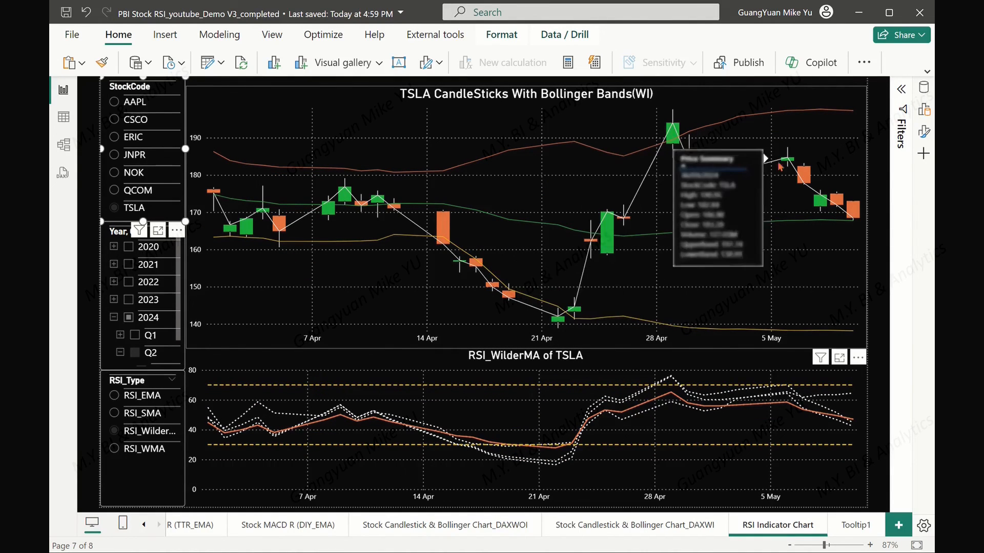
{"action": "left_click", "coordinate": [117, 174]}
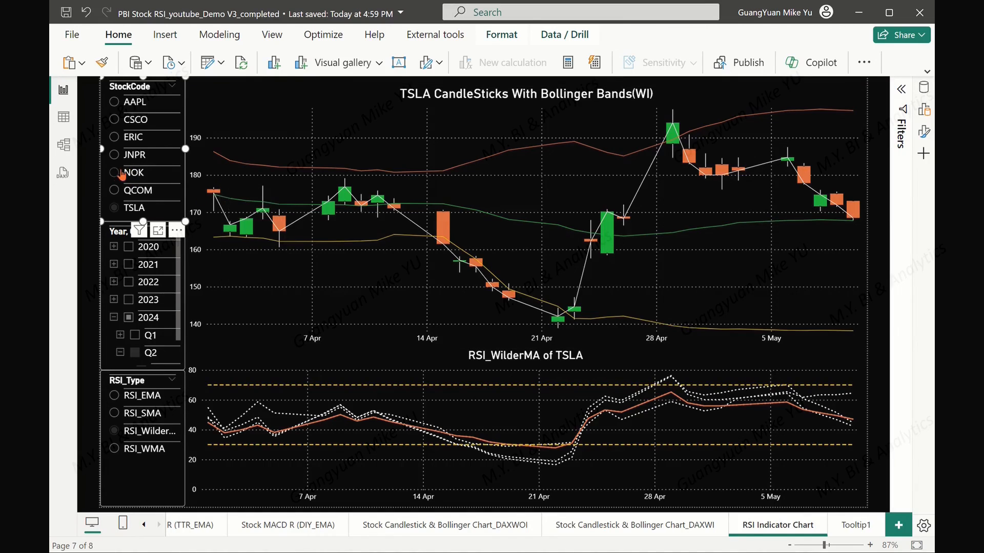
{"action": "mouse_move", "coordinate": [573, 207]}
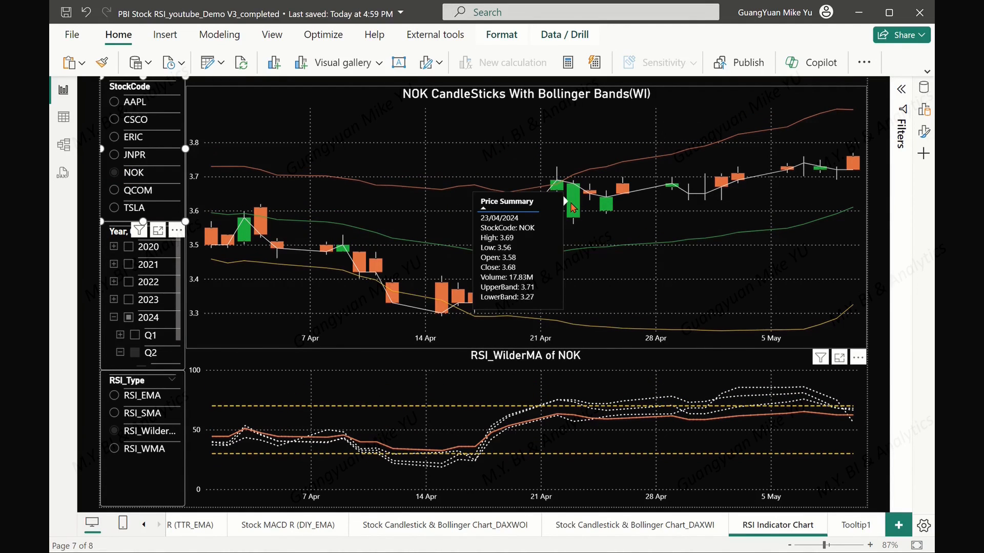
{"action": "mouse_move", "coordinate": [856, 165]}
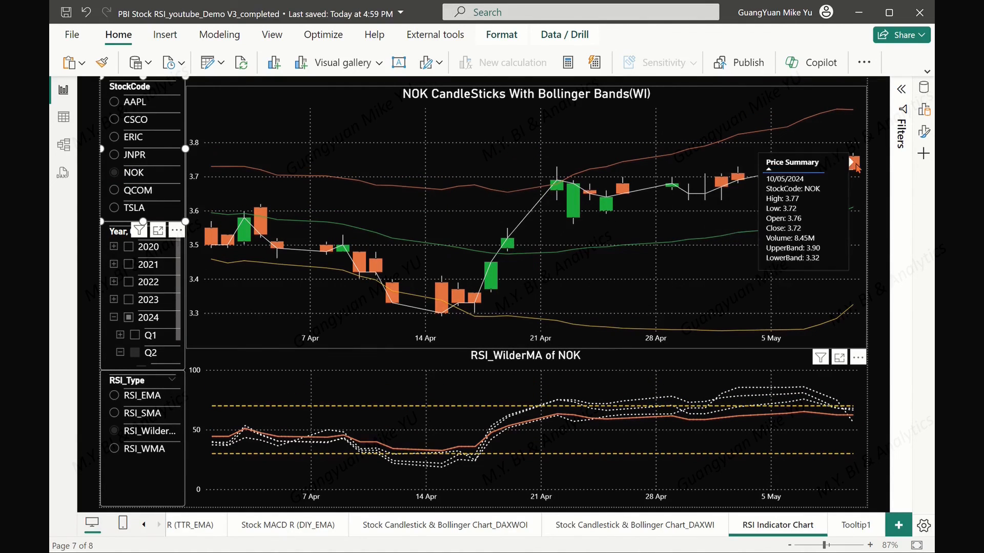